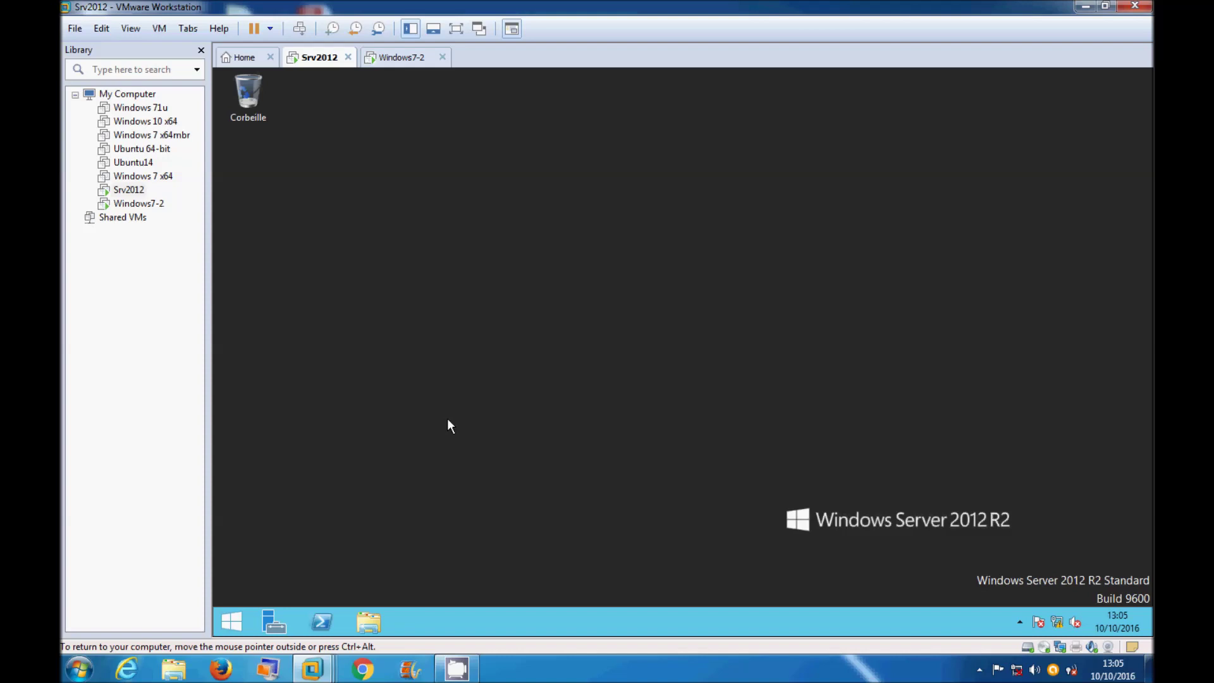
- Open Utilisateurs et ordinateurs Active Directory and review the members of OU_administration and OU_formation, closing the console when done
click(274, 621)
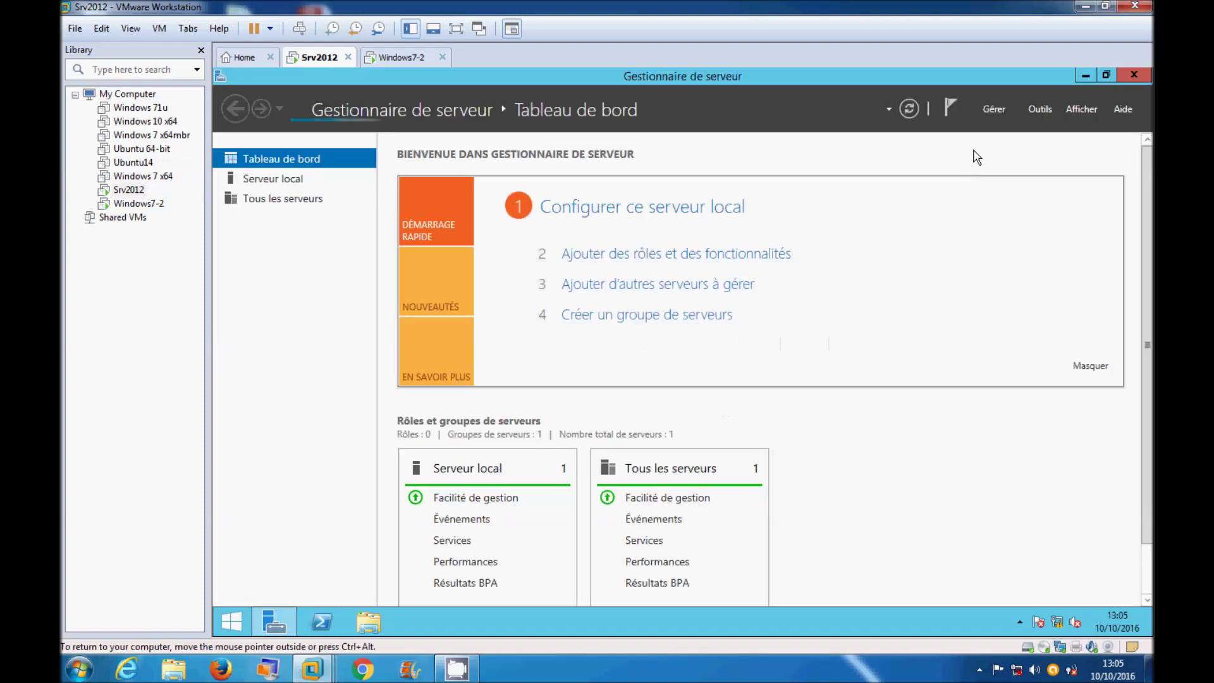
click(1038, 110)
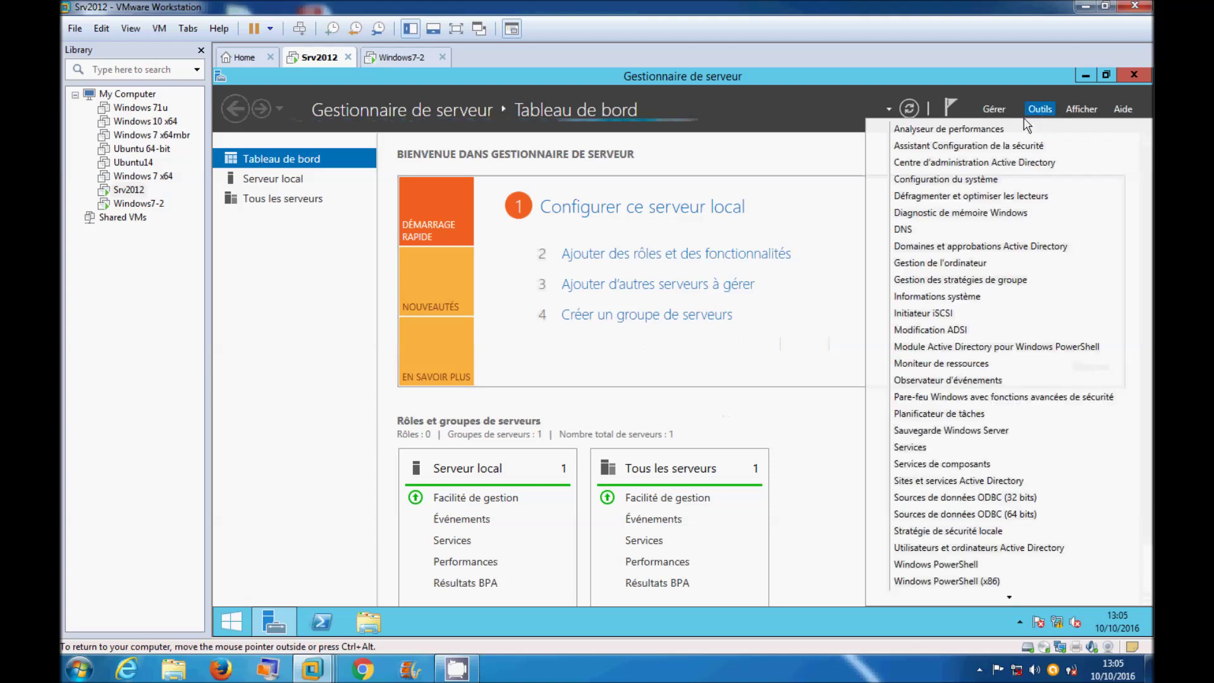
click(986, 549)
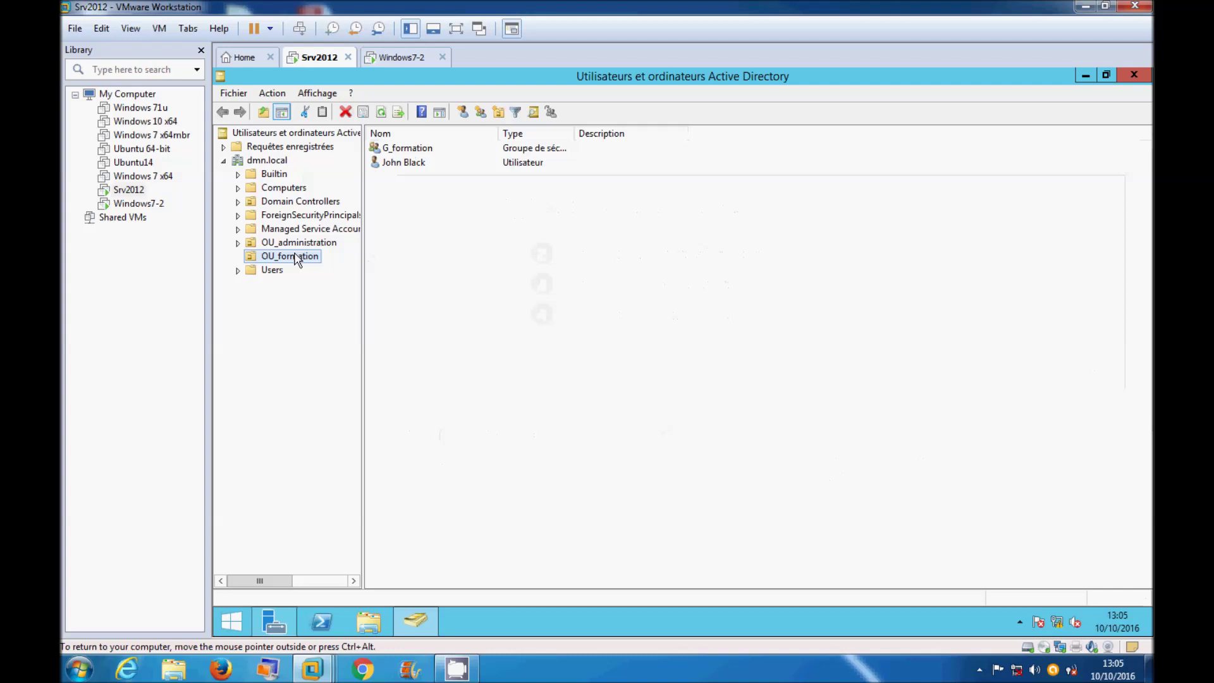
click(301, 244)
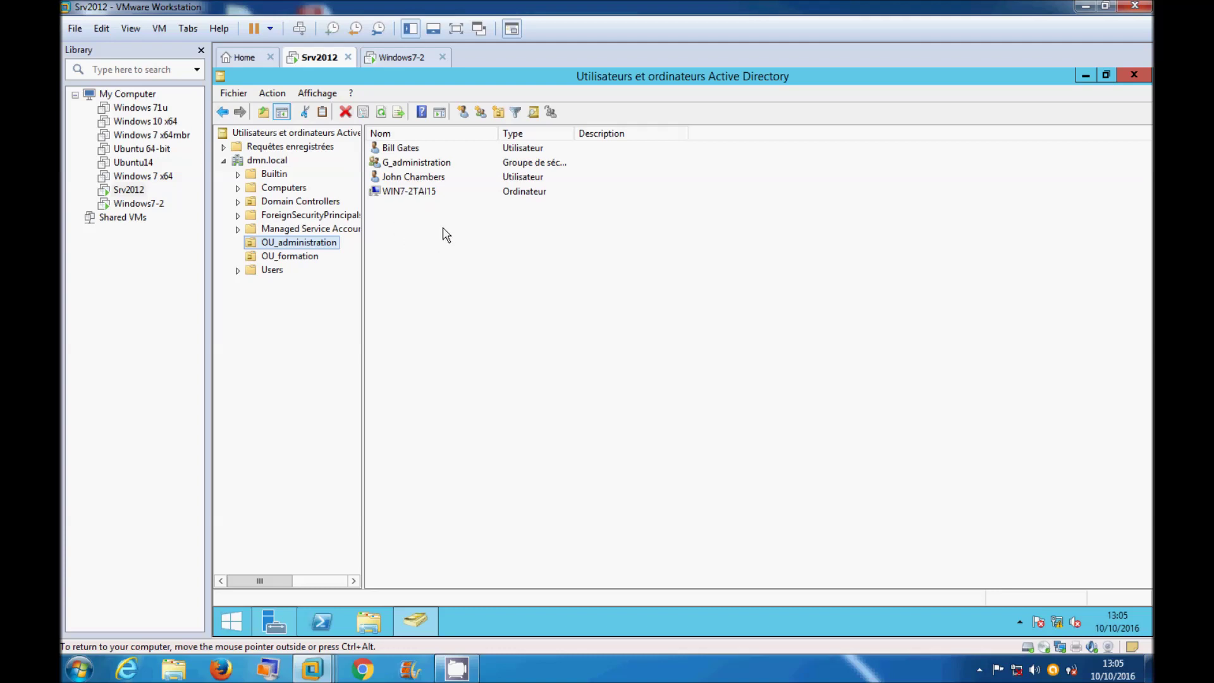
click(298, 261)
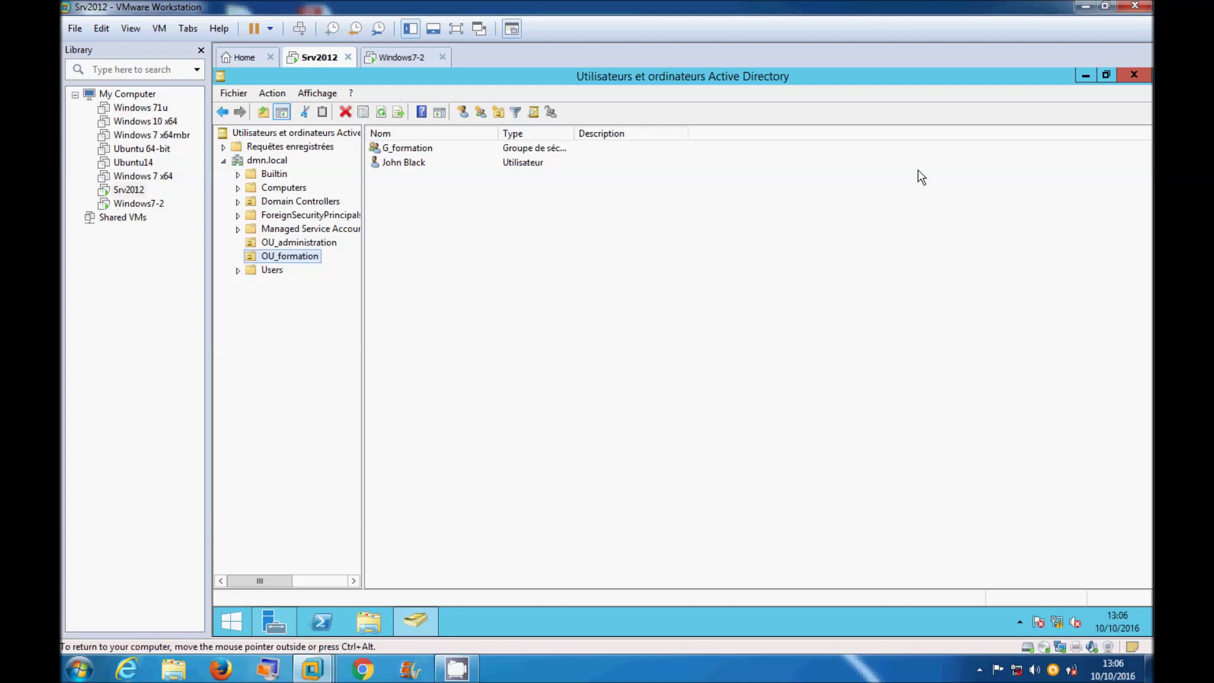
click(1134, 76)
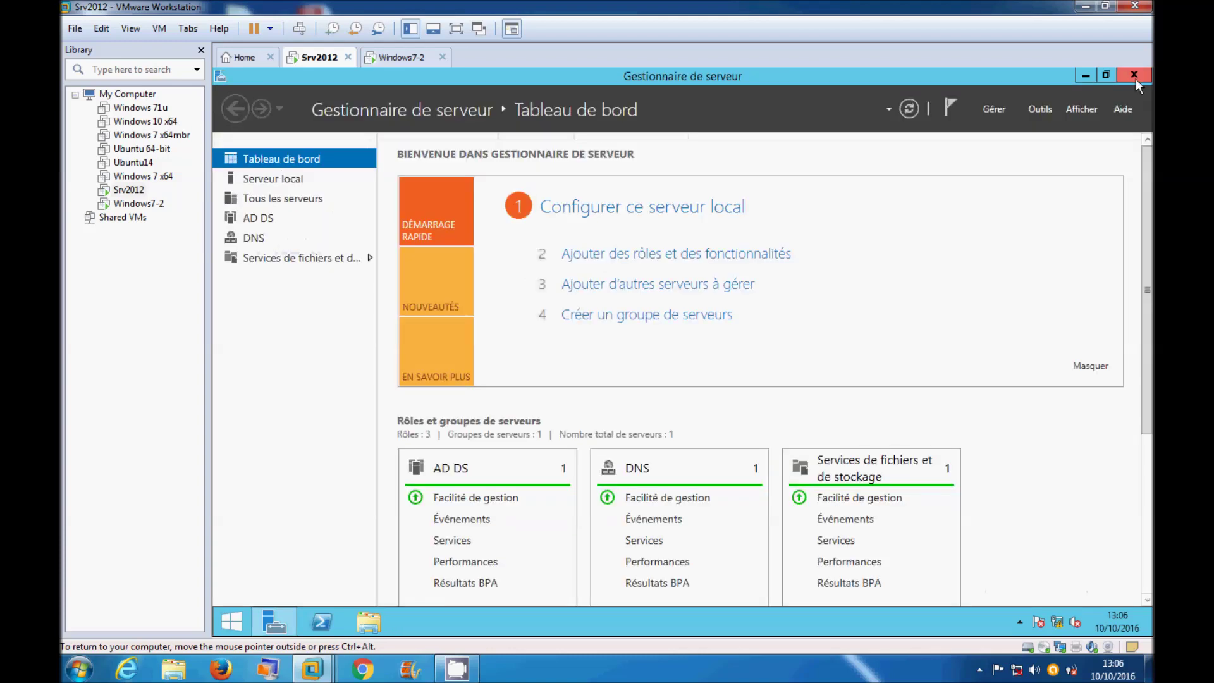
- Open the group policy management console and display the dmn.local domain and its Default Domain Policy
click(1038, 110)
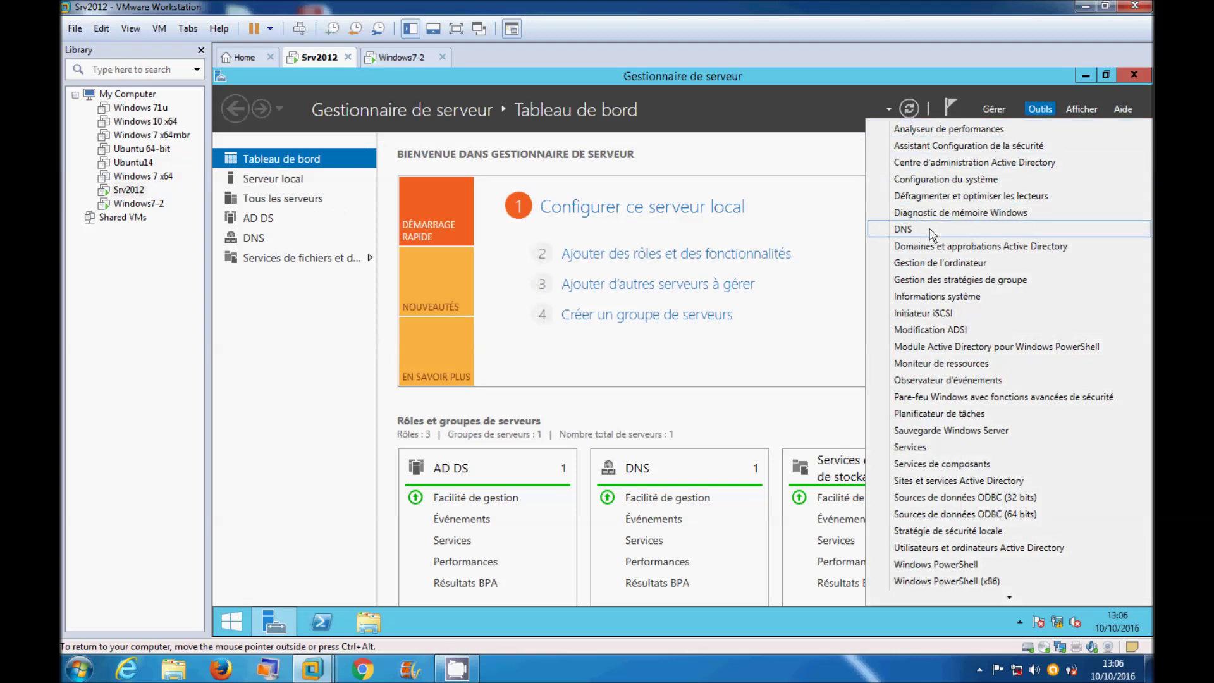
click(936, 280)
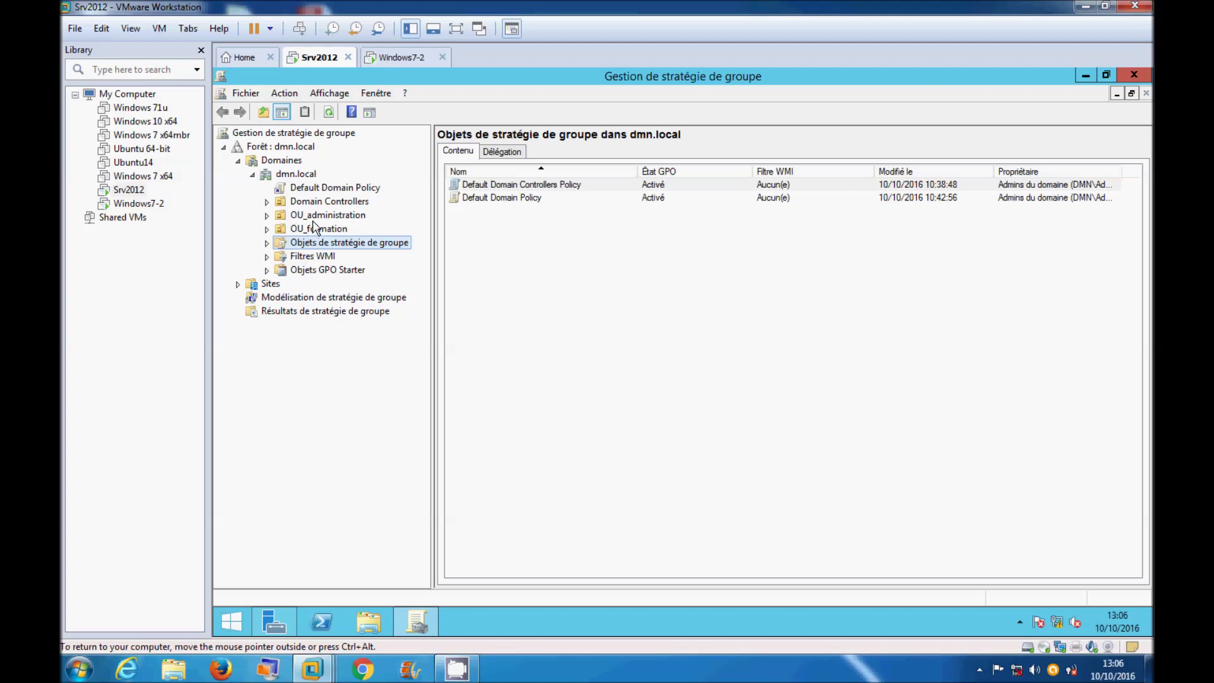
click(292, 177)
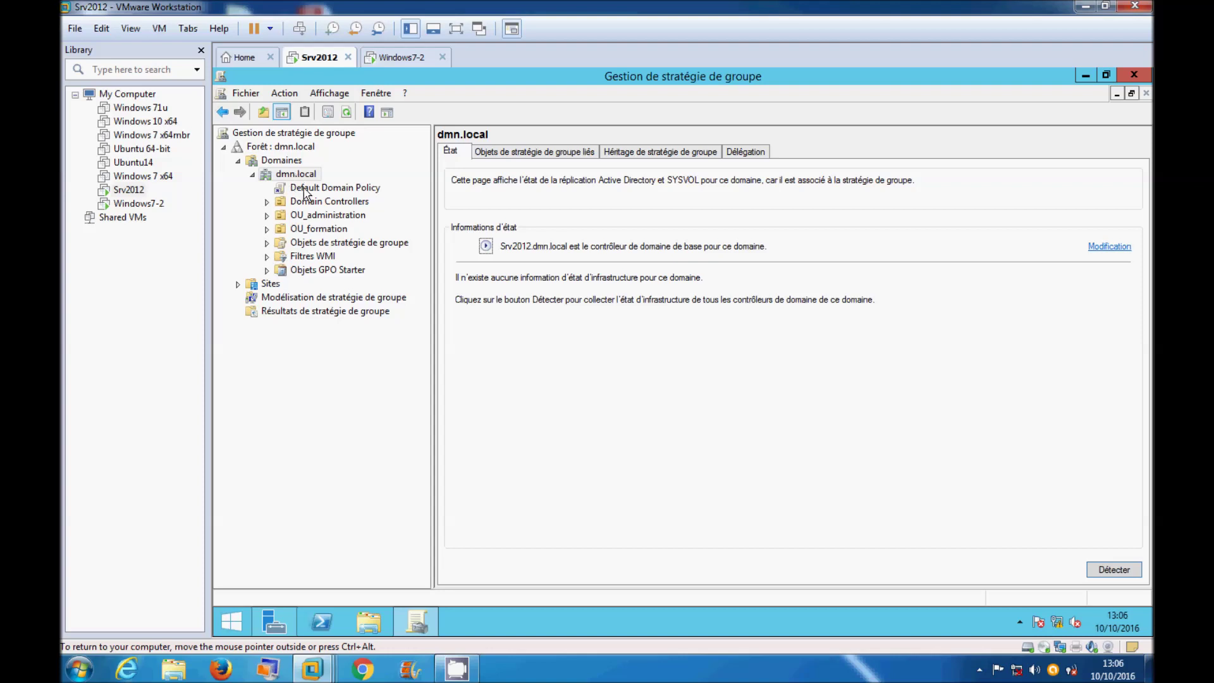
click(303, 189)
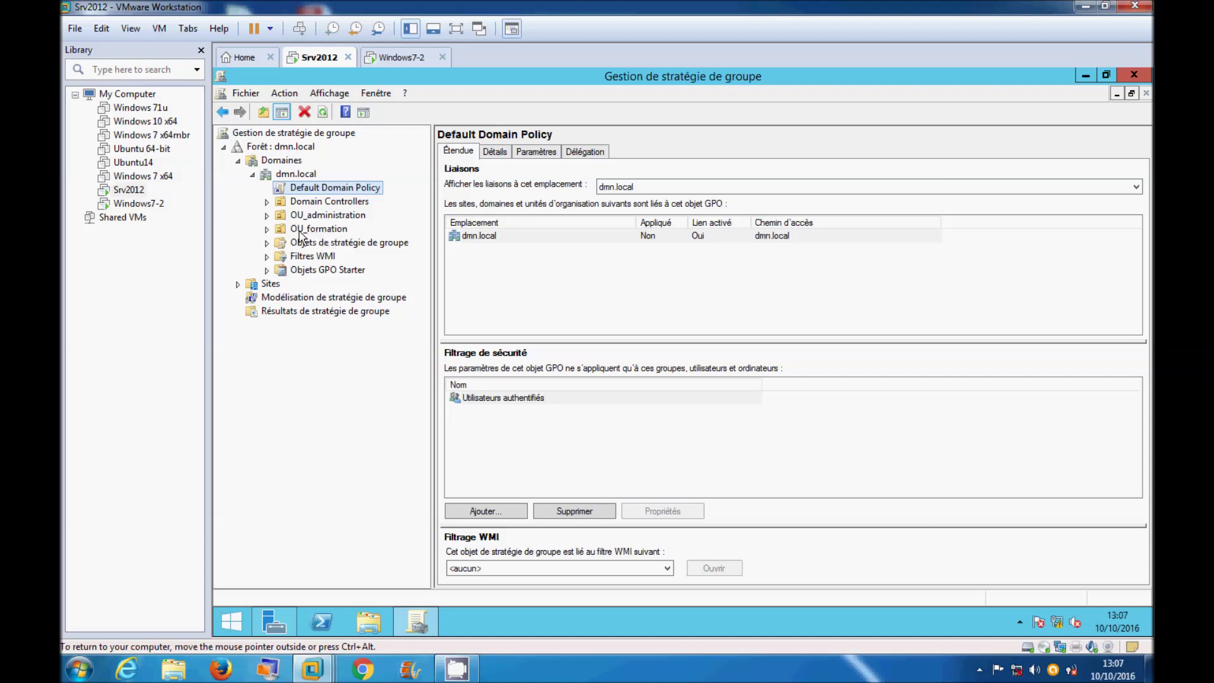
- Create a GPO named "Suppression du panneau de configuration" linked to OU_formation
click(282, 229)
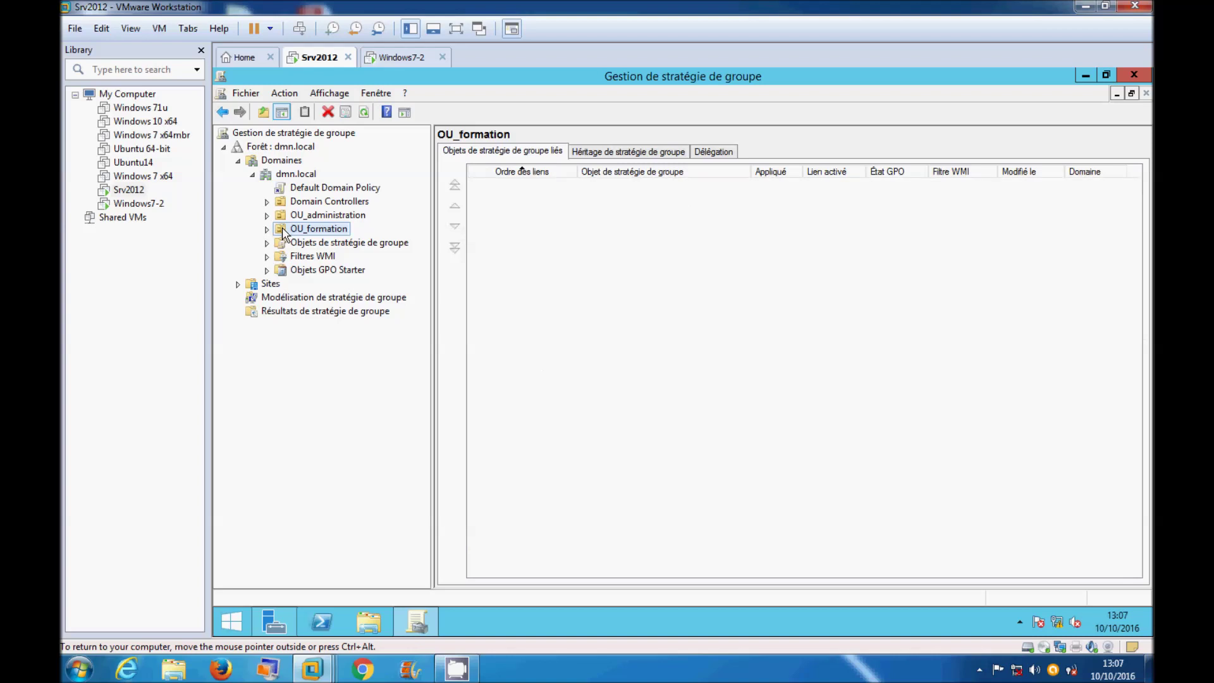
right_click(282, 231)
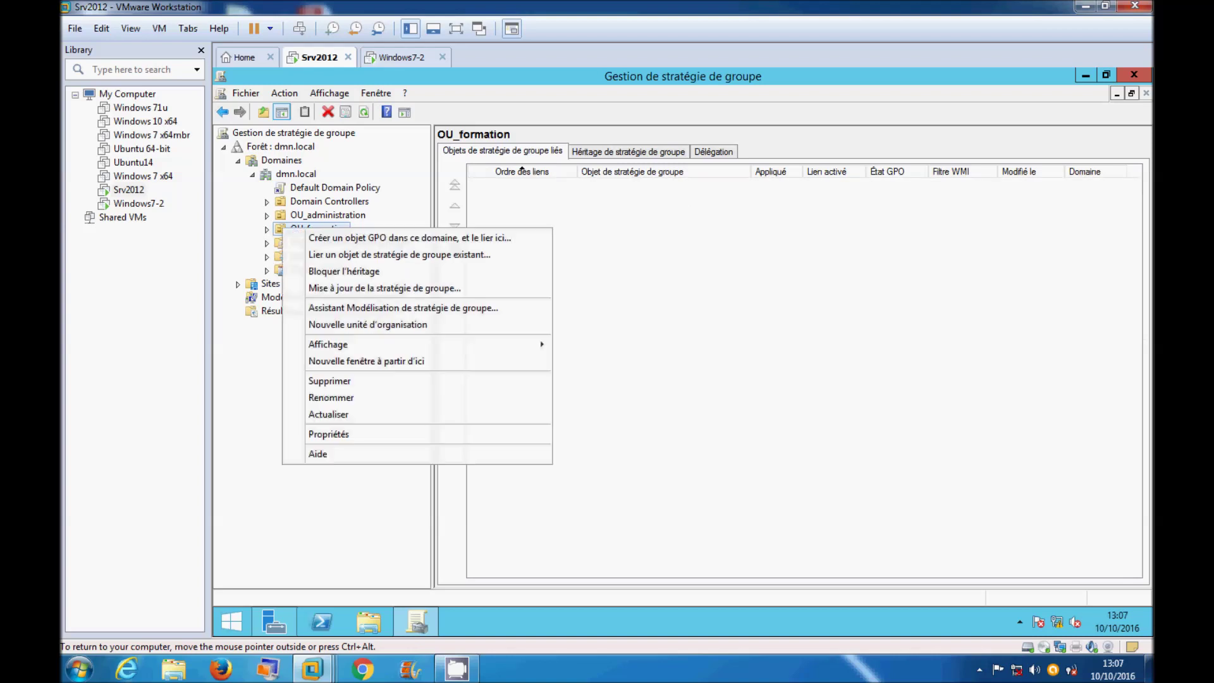
click(315, 240)
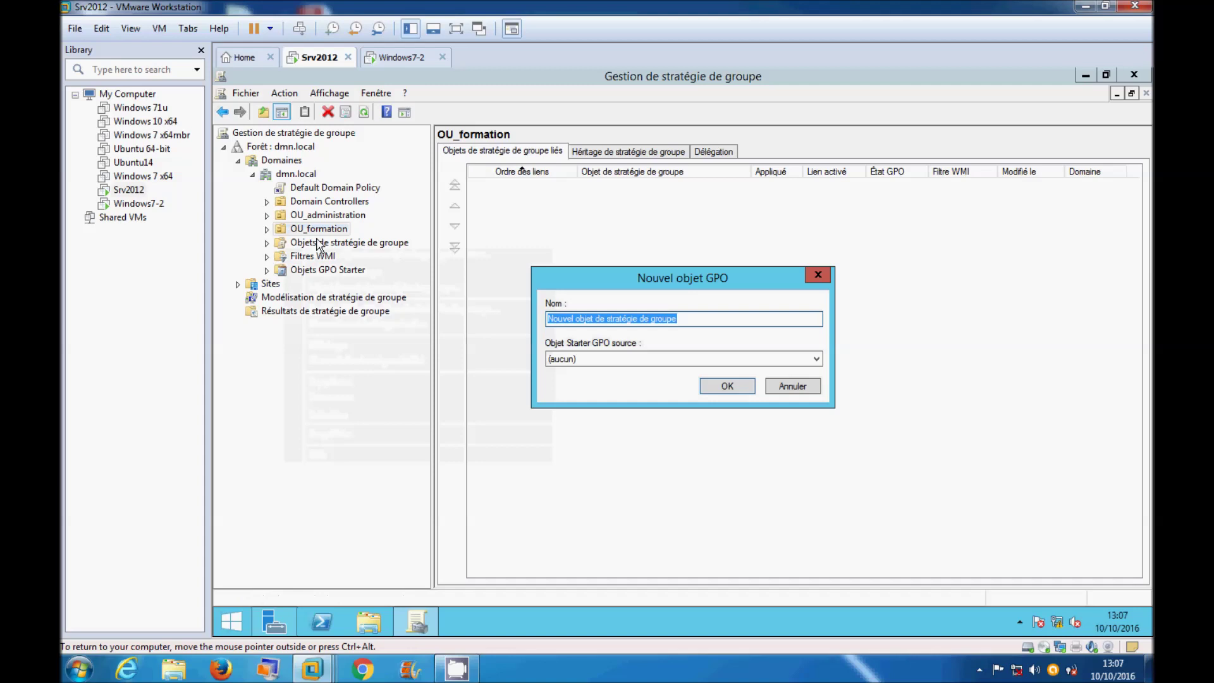
text(Su)
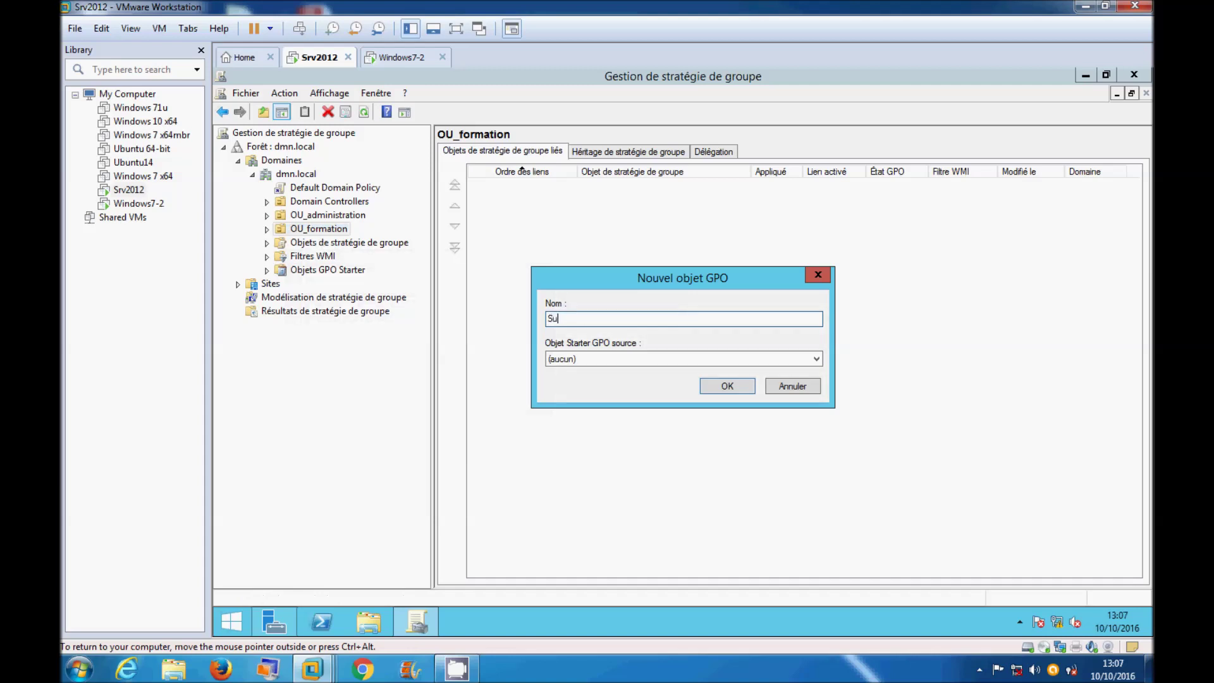
text(ppression du panneau de configuration)
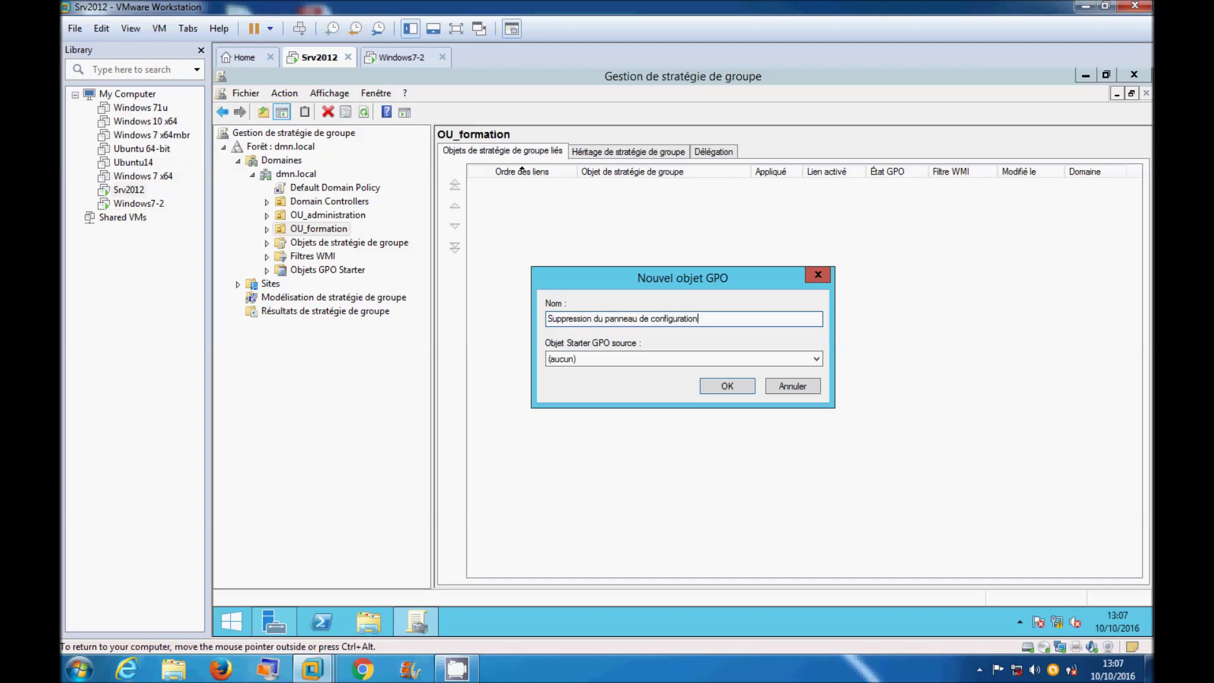
click(722, 388)
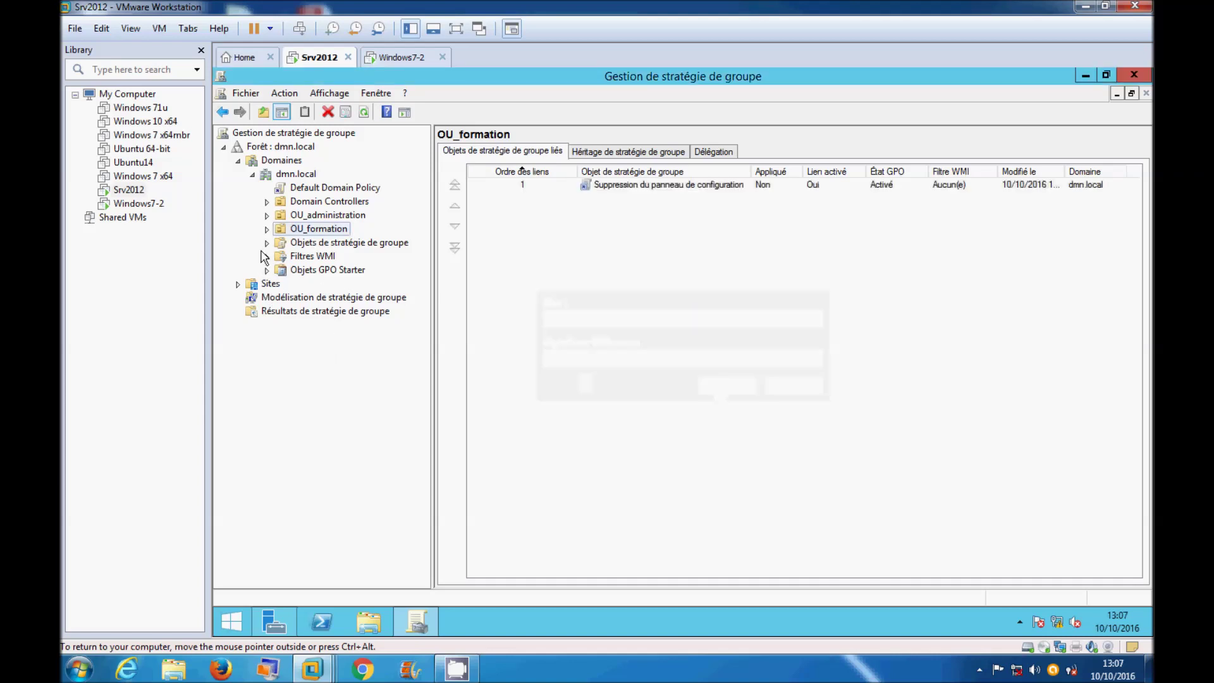
- Open the OU_formation GPO for editing and display the Panneau de configuration settings in the user configuration's administrative templates
click(267, 230)
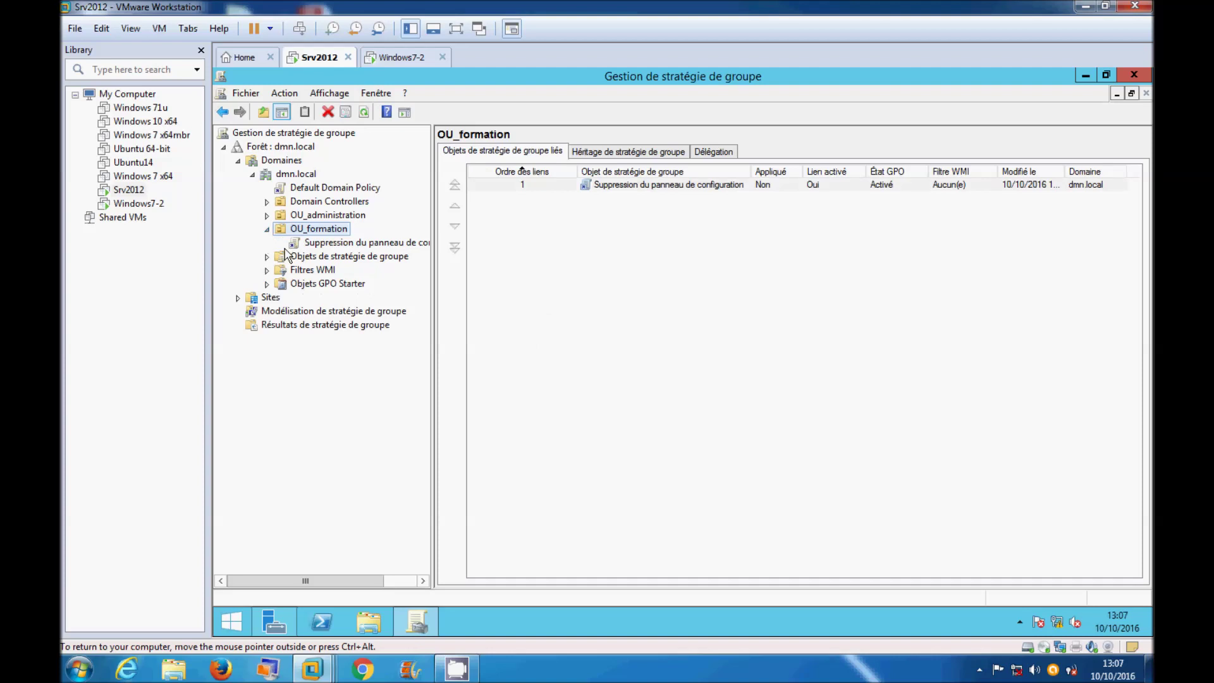
click(358, 245)
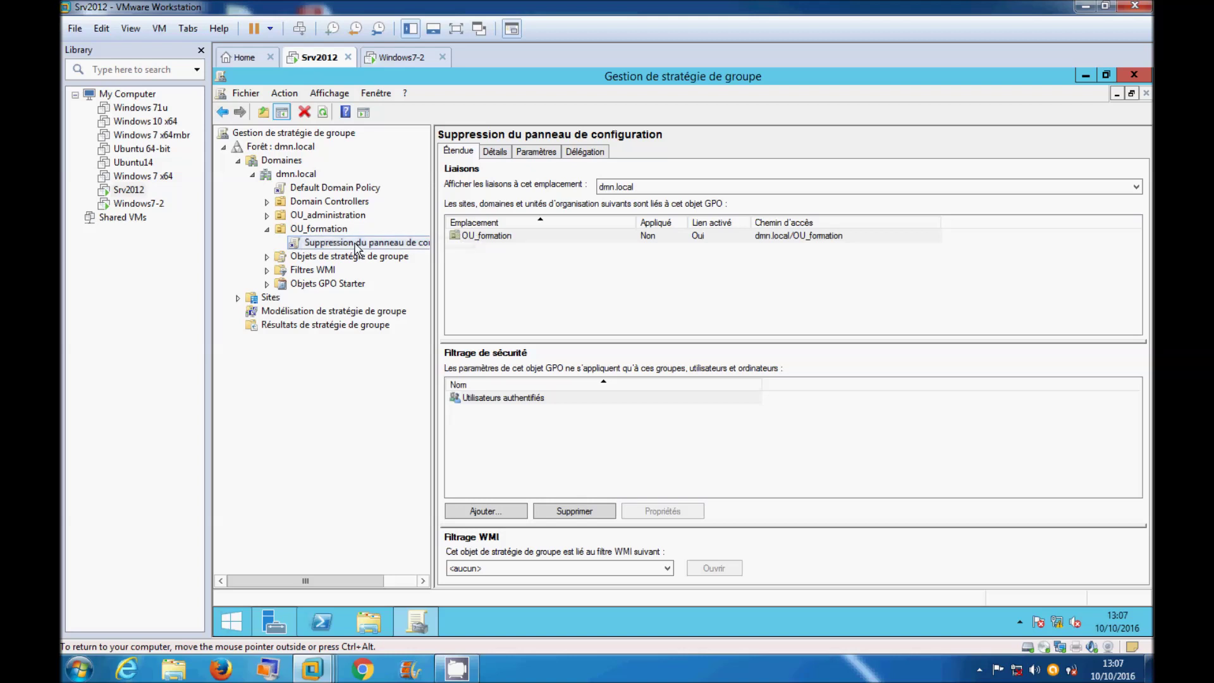
right_click(356, 248)
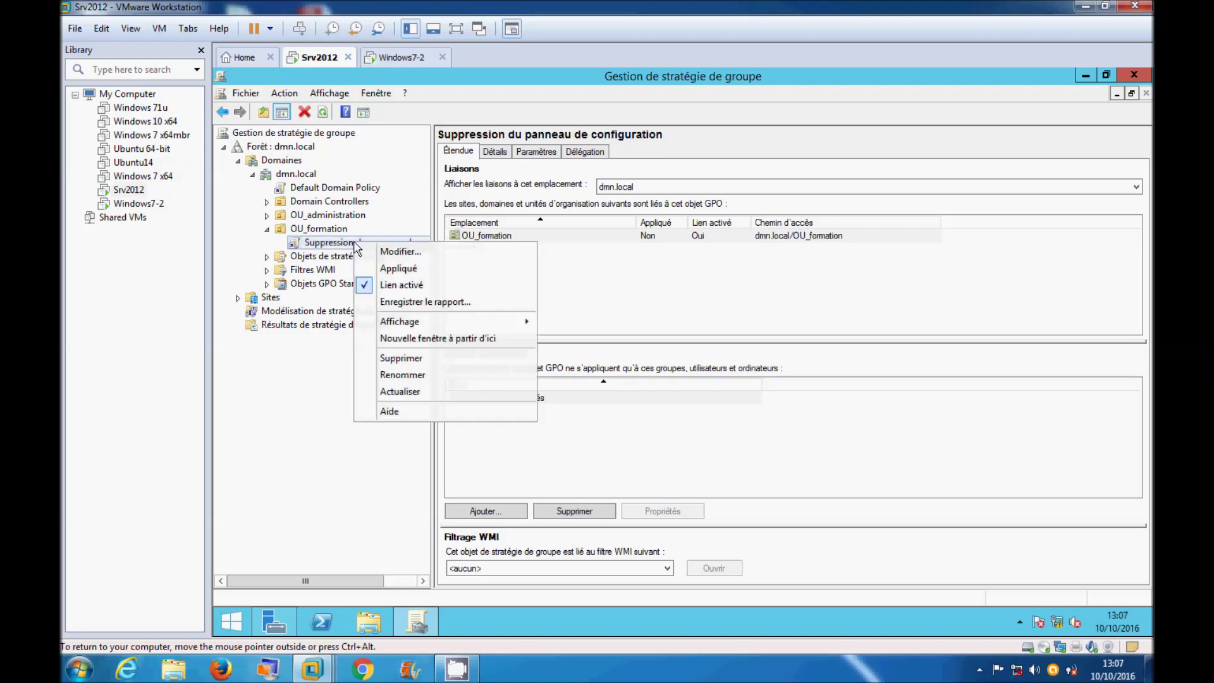
click(400, 251)
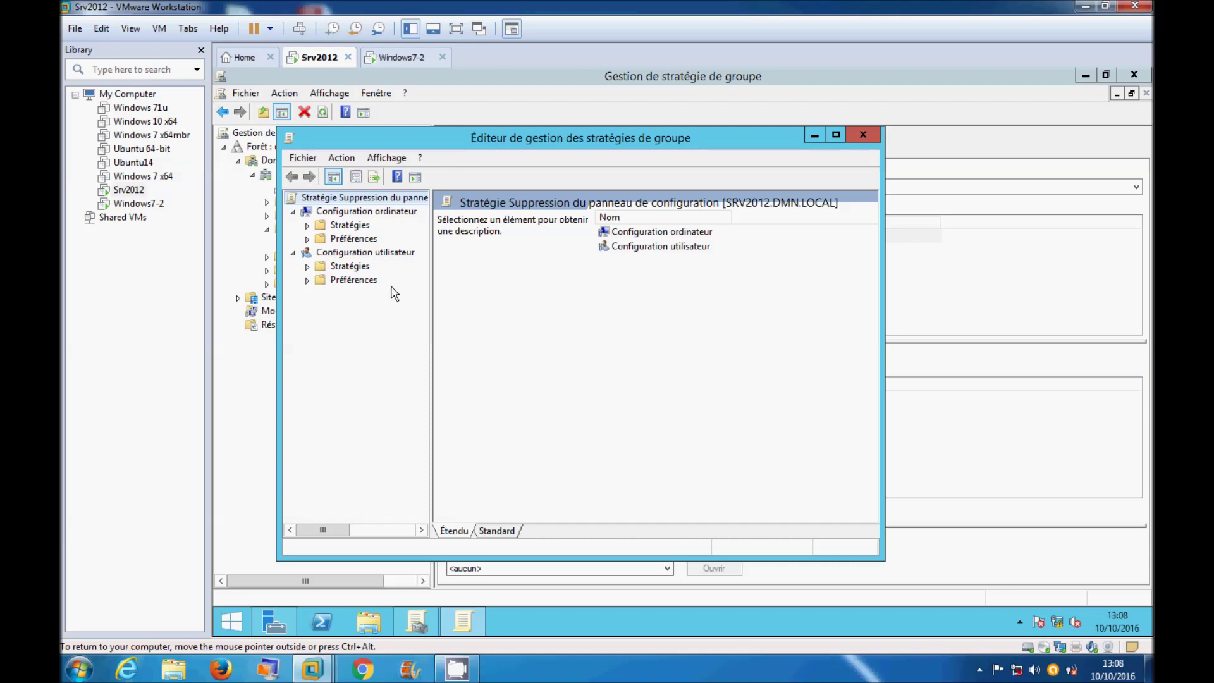
click(307, 266)
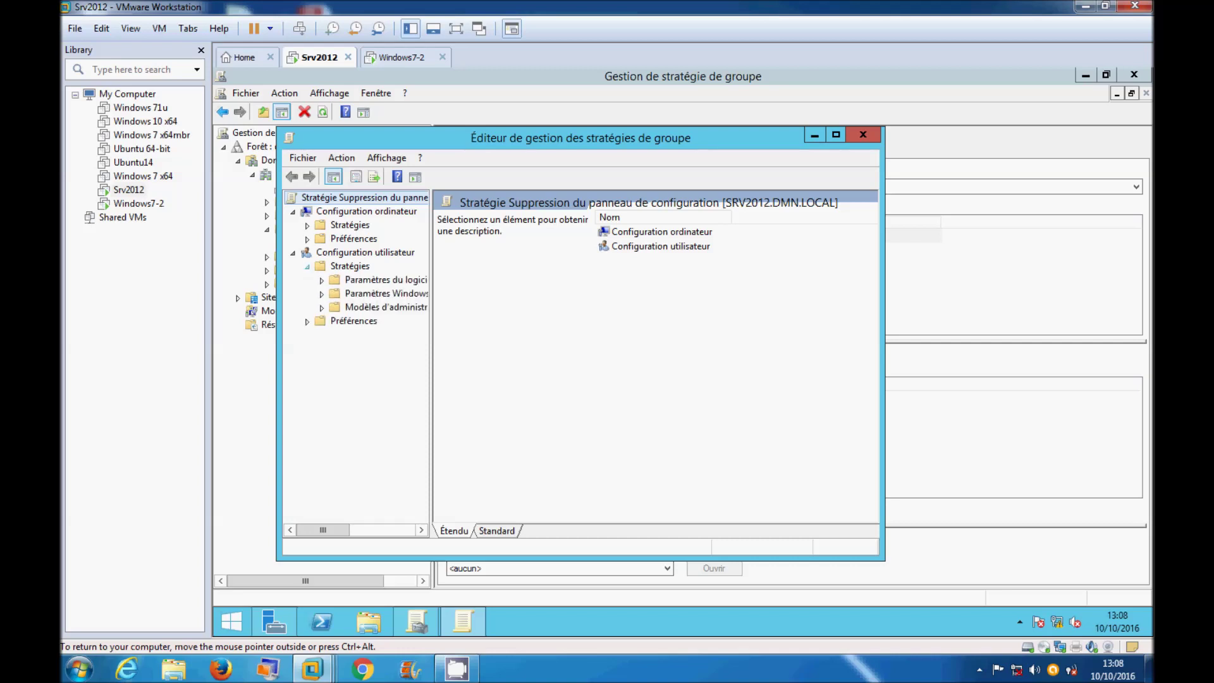
click(322, 308)
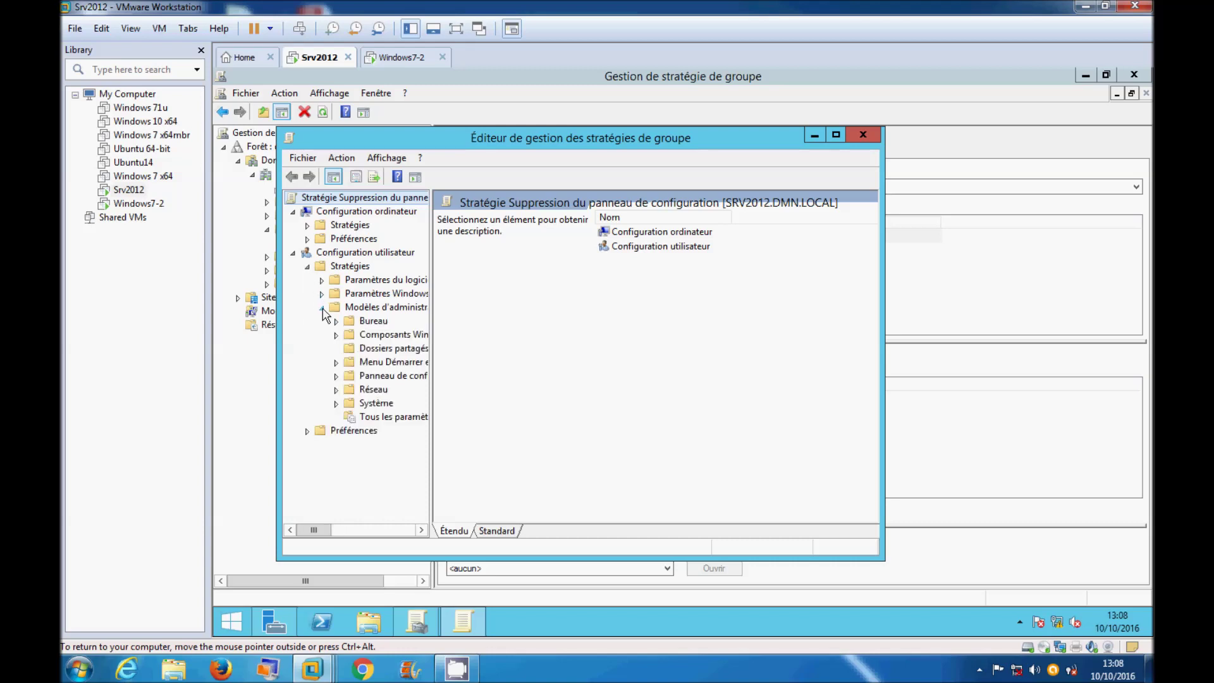
click(369, 379)
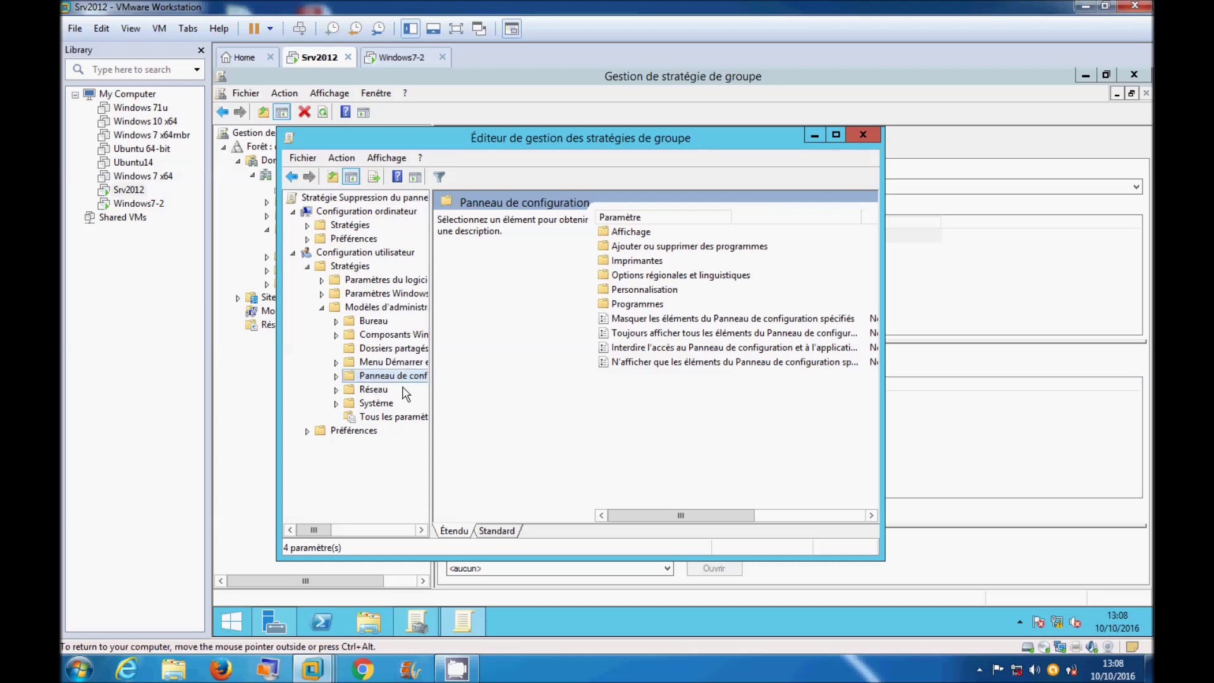
- Set "Interdire l'accès au Panneau de configuration et à l'application Paramètres du PC" to Activé and close the policy editor and management console
double_click(628, 349)
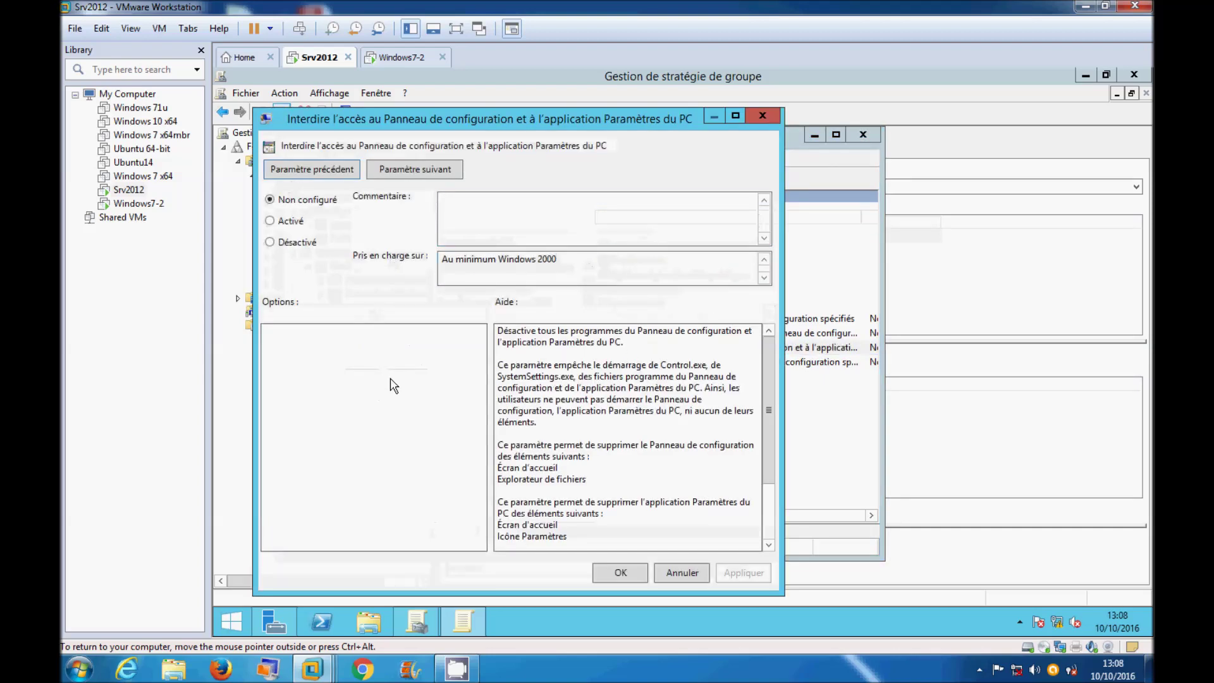
click(270, 220)
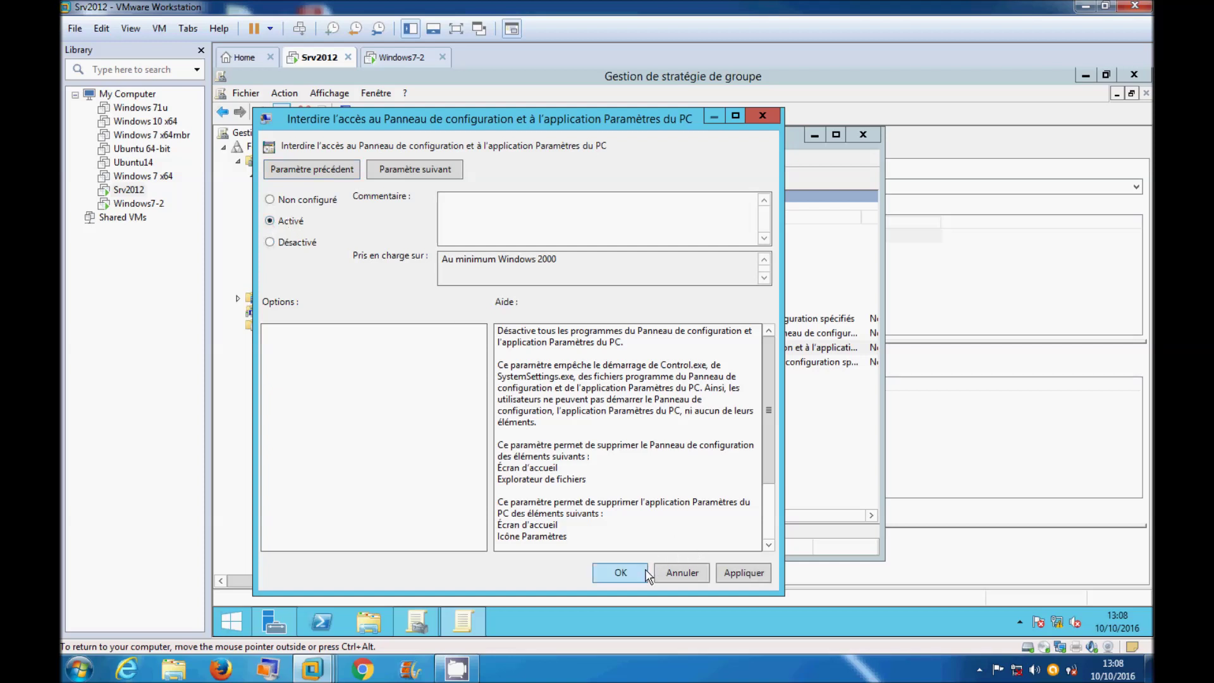
click(620, 572)
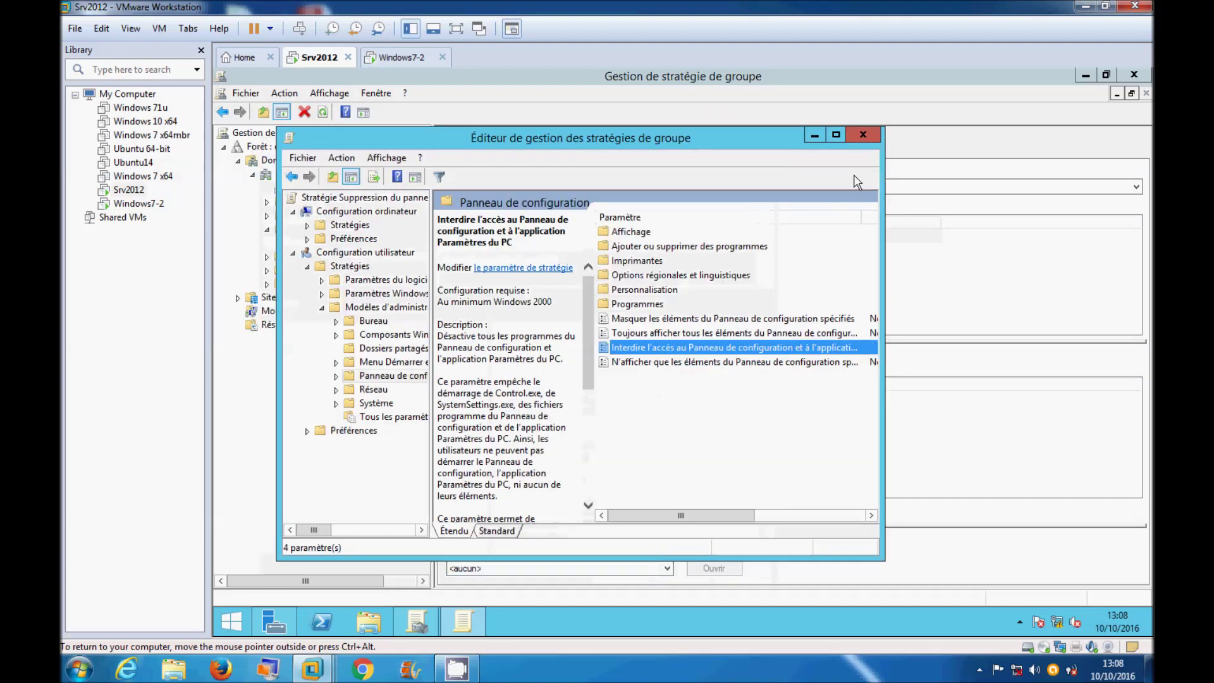
click(863, 135)
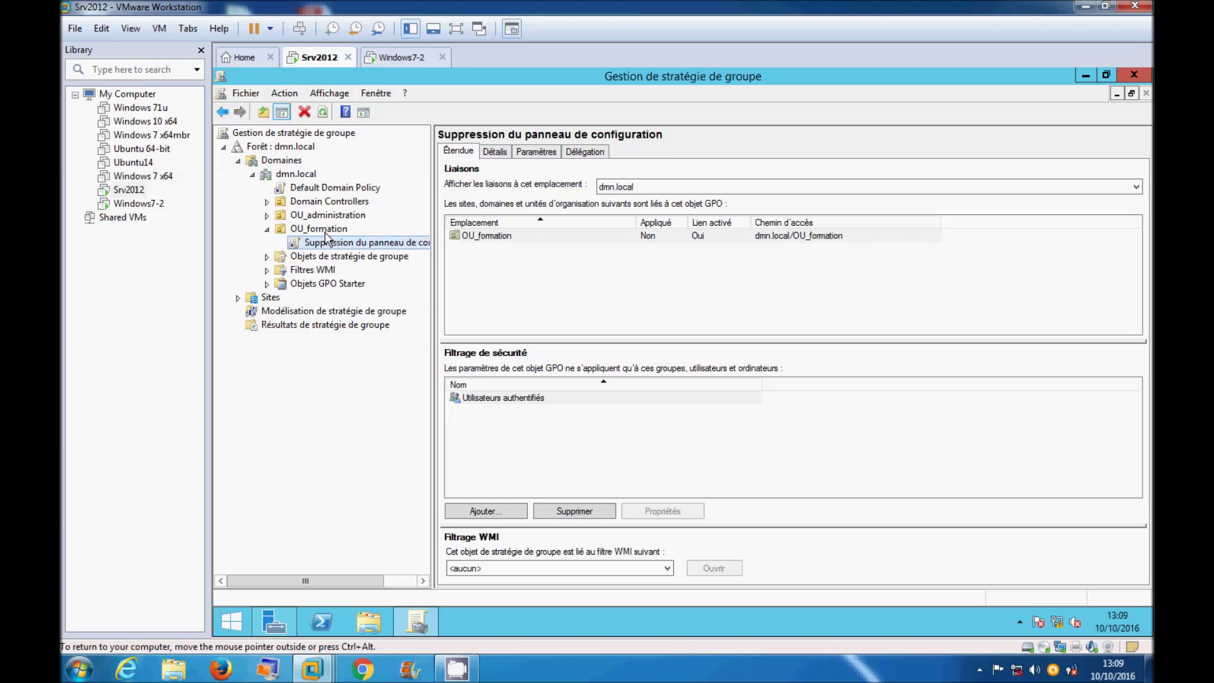
click(1133, 77)
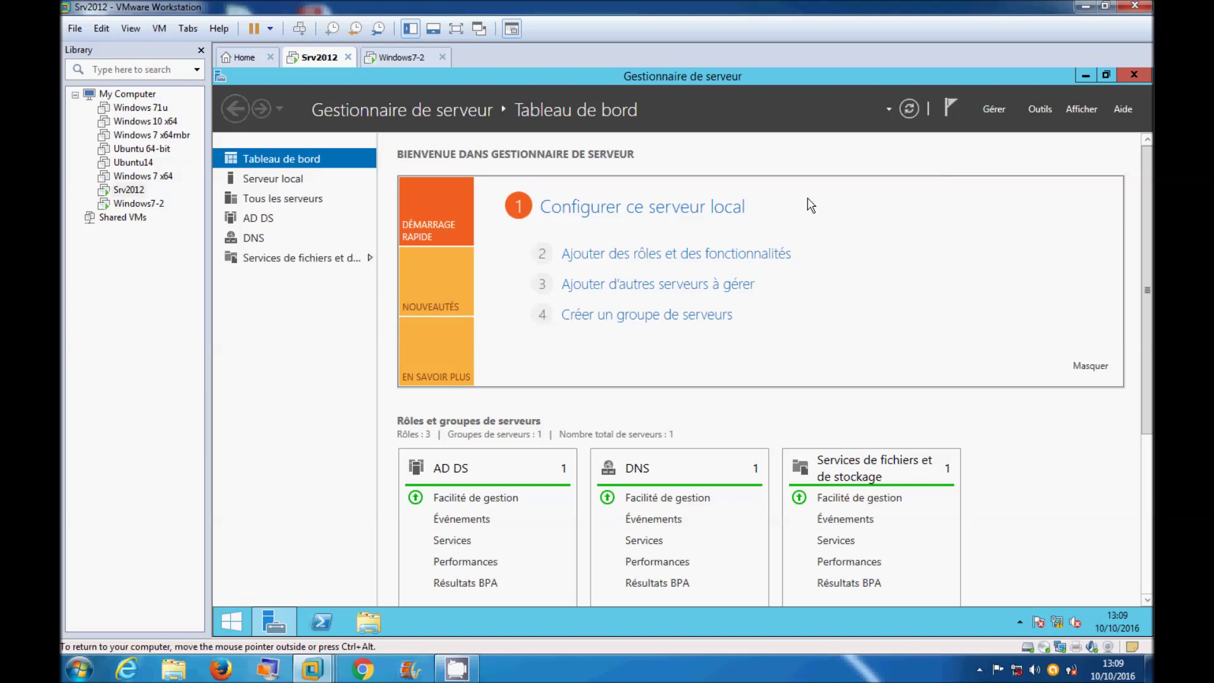
- Switch to the Windows7-2 virtual machine and force a policy refresh with gpupdate /force in a command prompt, closing it when done
click(393, 58)
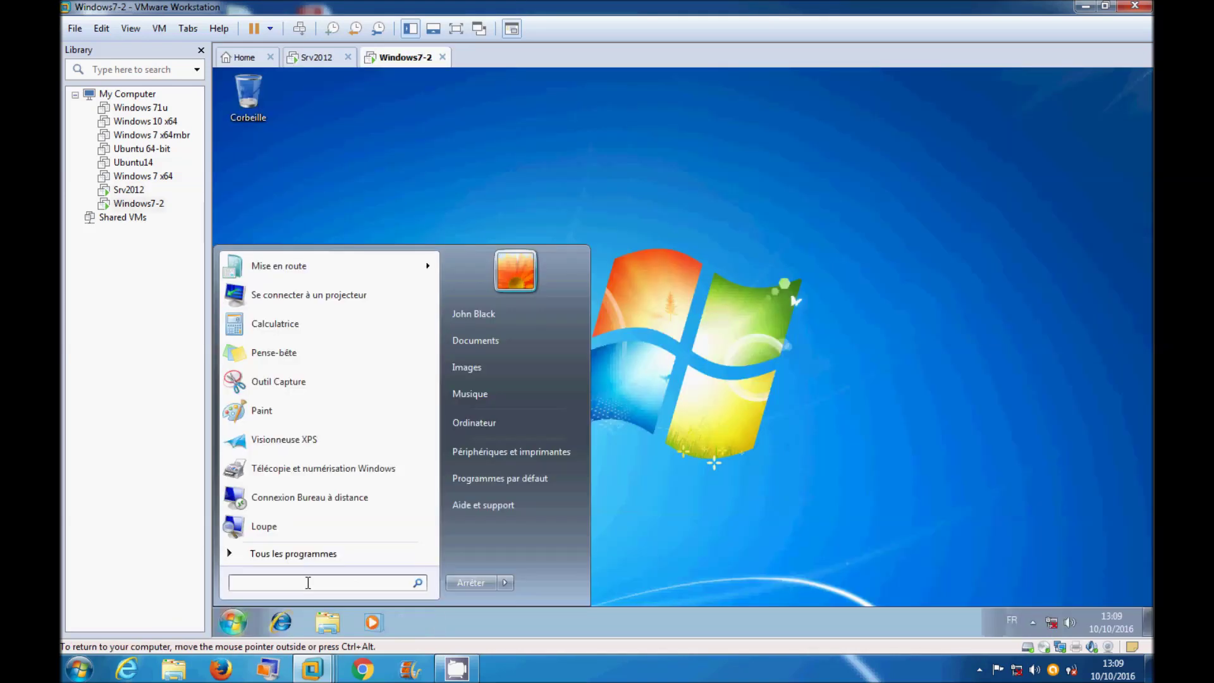
text(cmd)
key(Return)
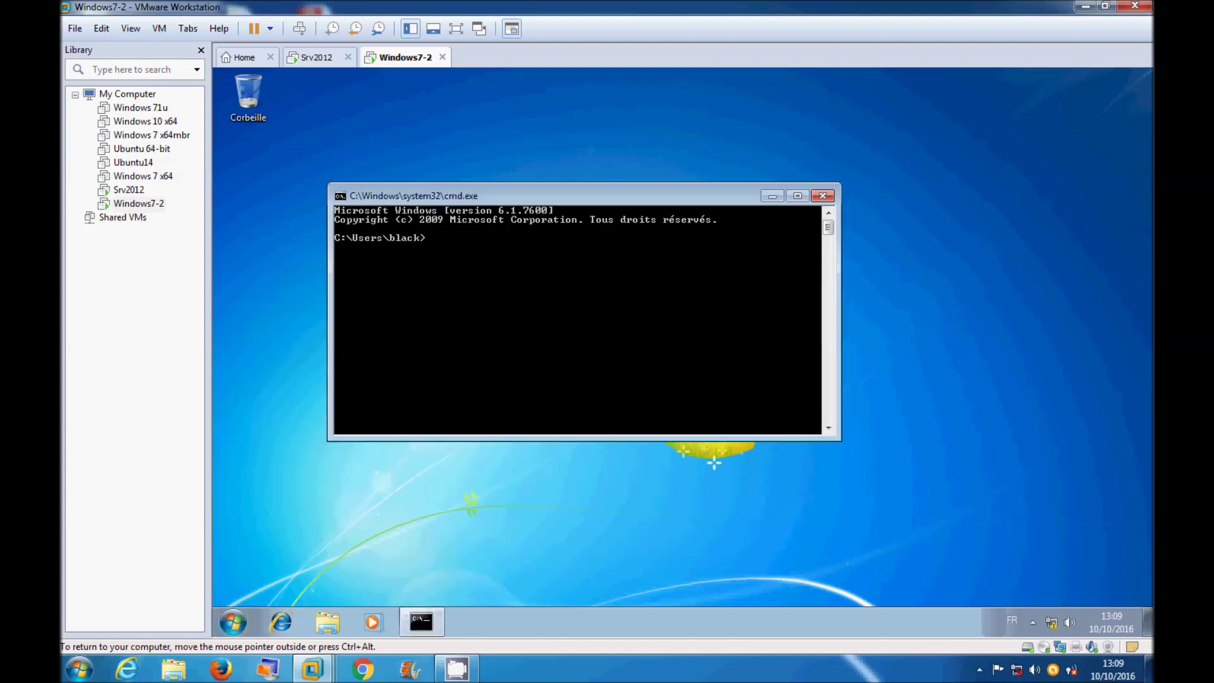
text(gpupdate /force)
key(Return)
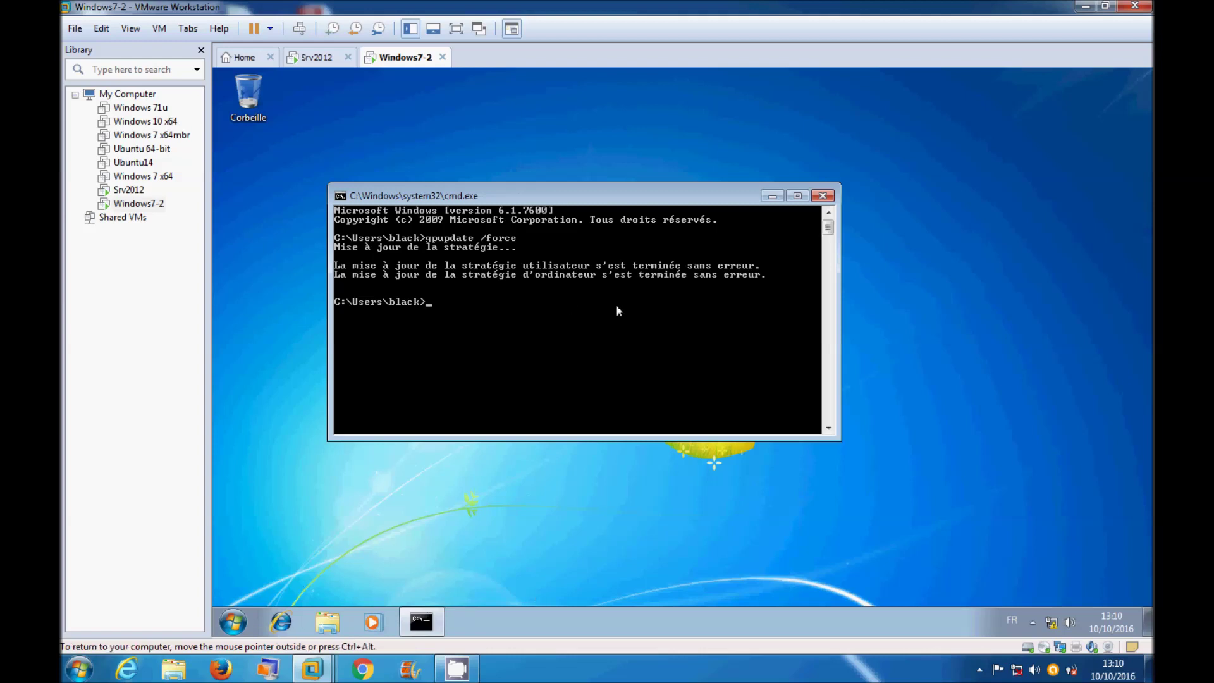
click(822, 196)
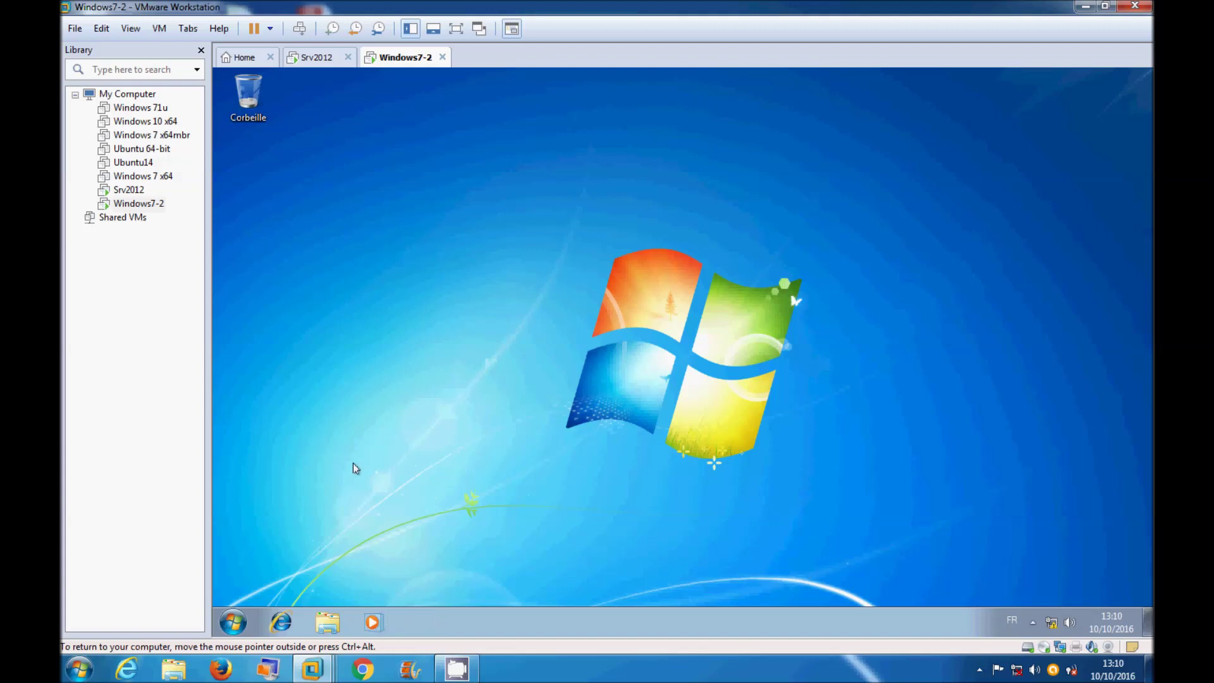
- Log the current domain user off the Windows 7 client
click(233, 623)
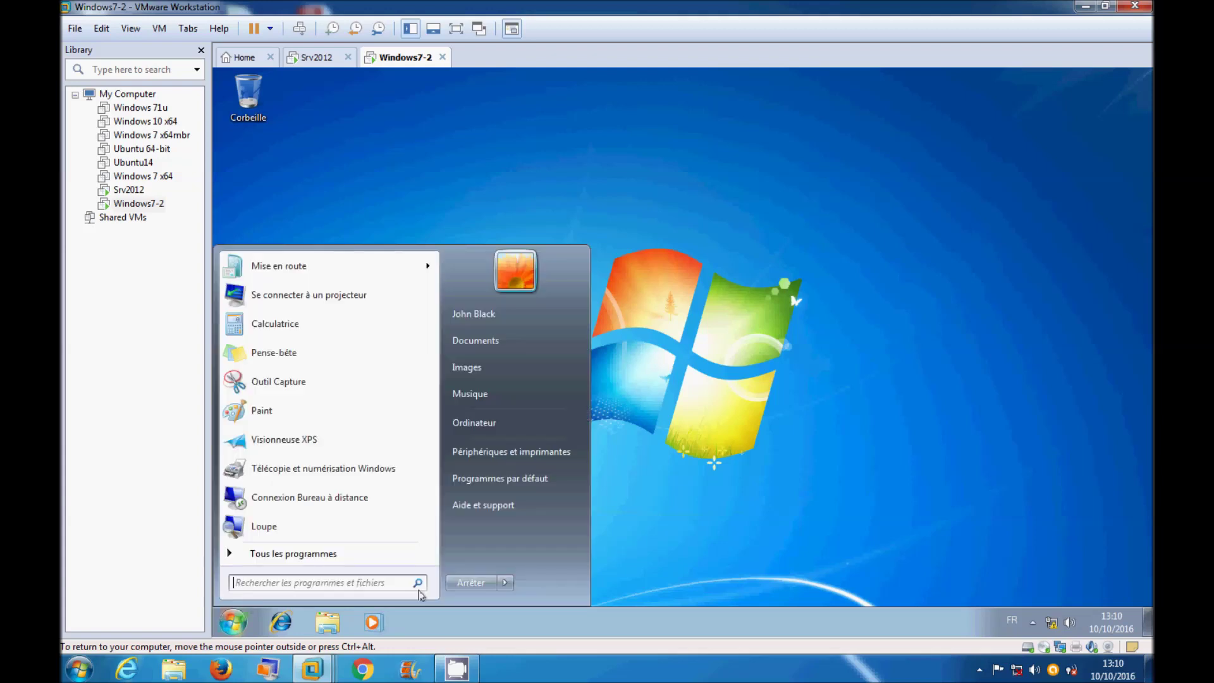
click(506, 584)
click(569, 527)
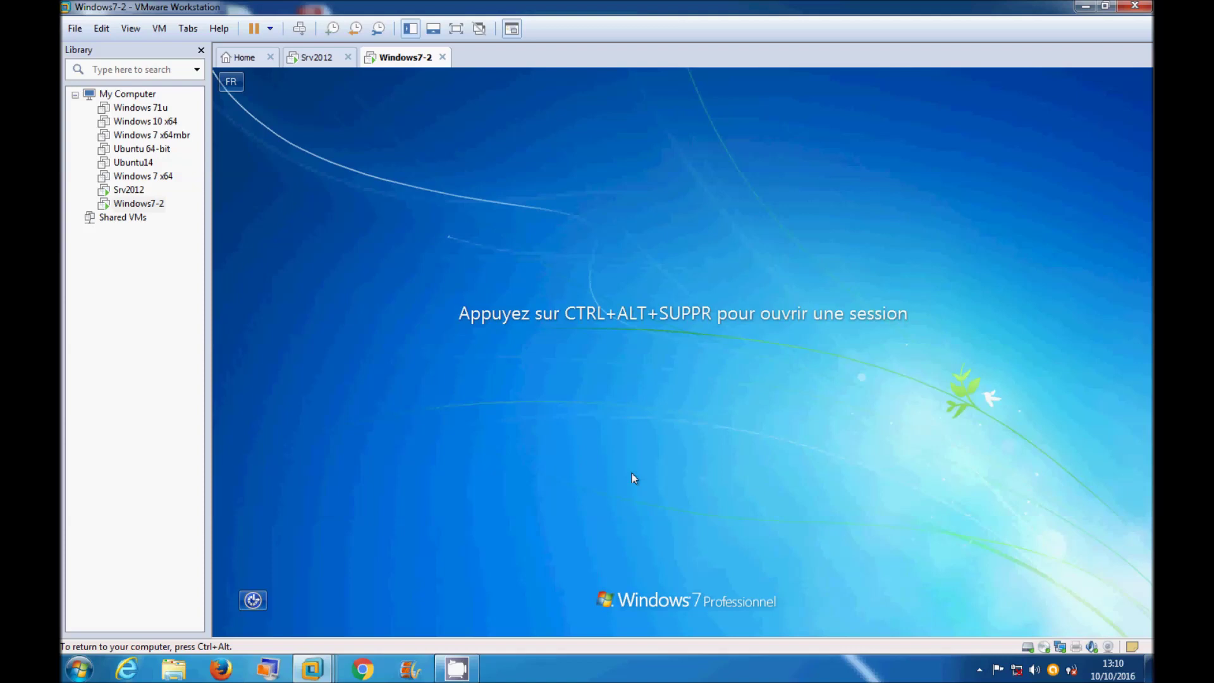
- Unlock the Windows 7 logon screen and sign back in as the same domain user with the account password
click(299, 28)
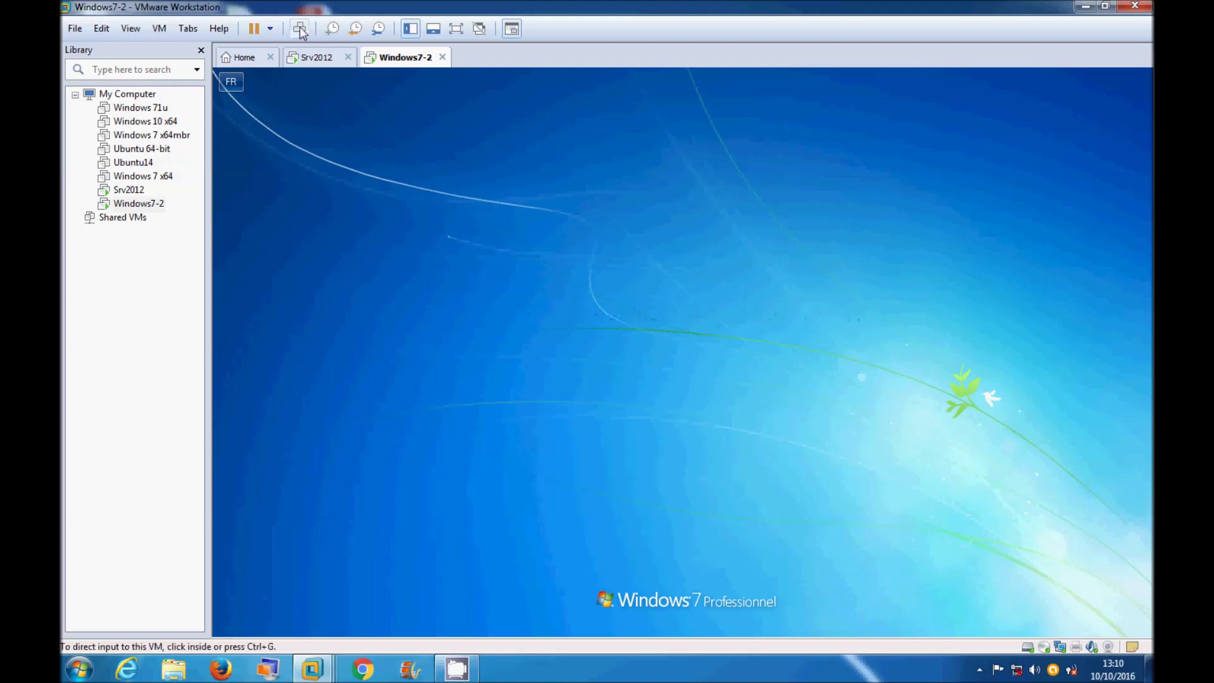
click(636, 434)
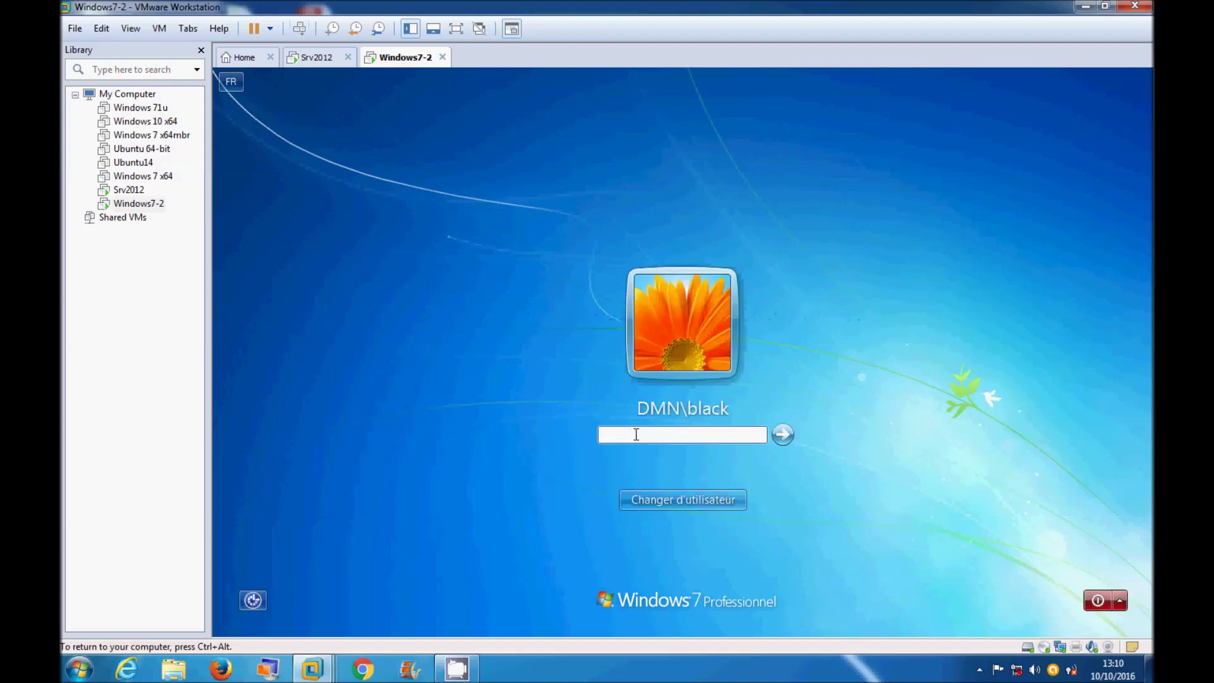
text(•••••••)
click(782, 435)
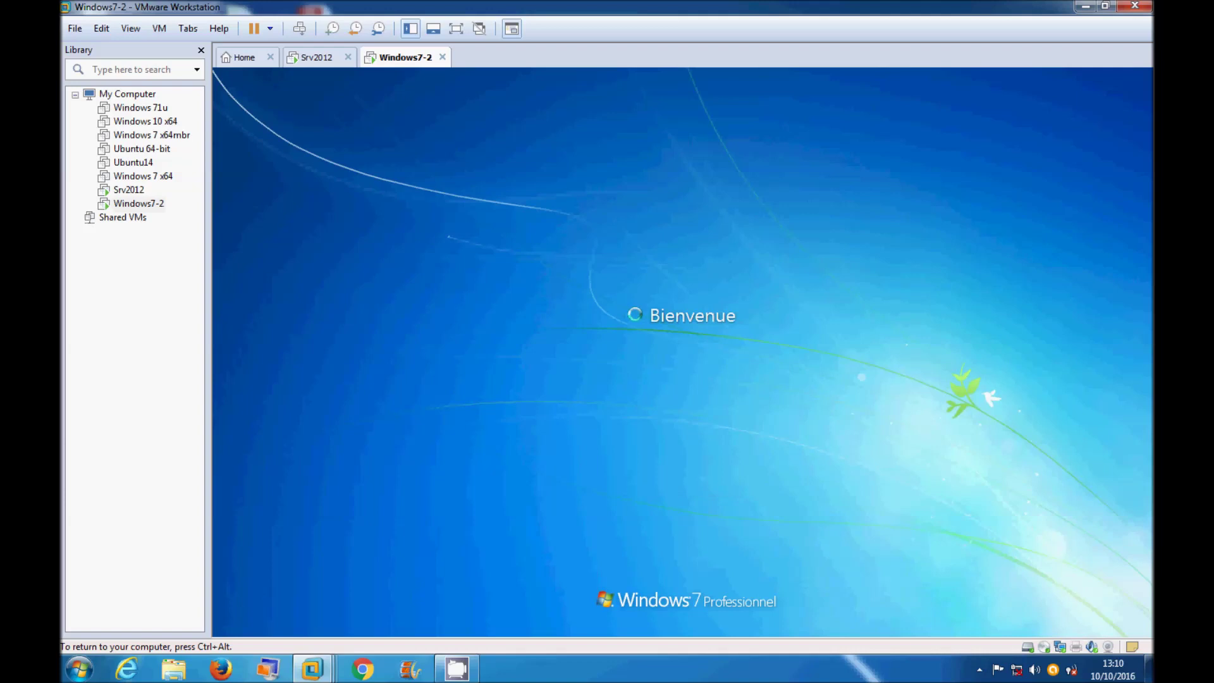